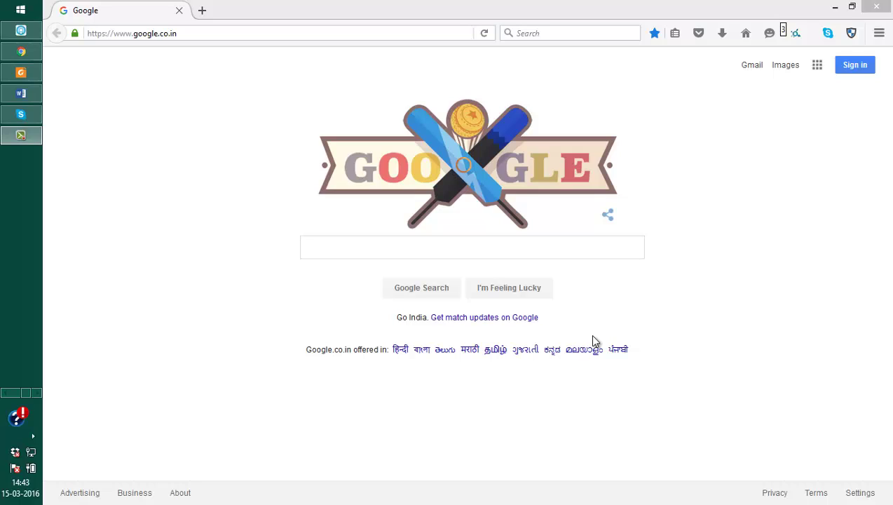
Bring up the µTorrent client, maximize it, then minimize it to return to the browser.
click(9, 394)
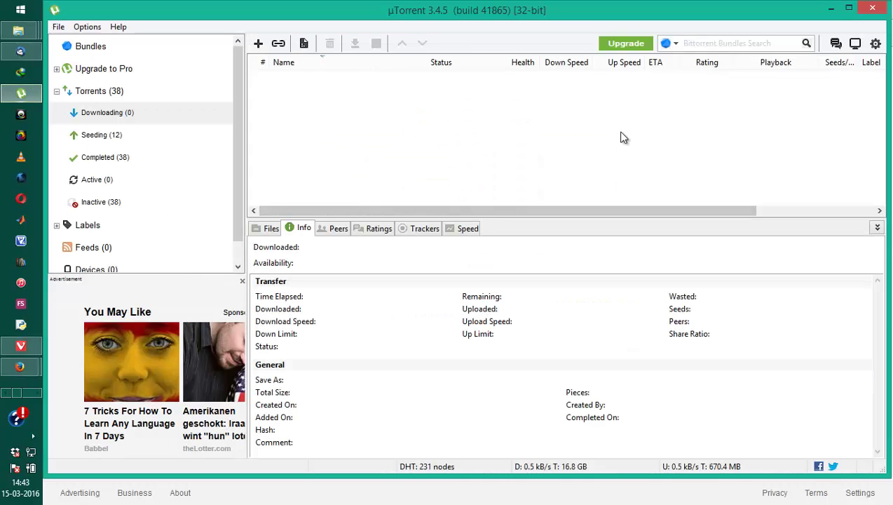
click(849, 7)
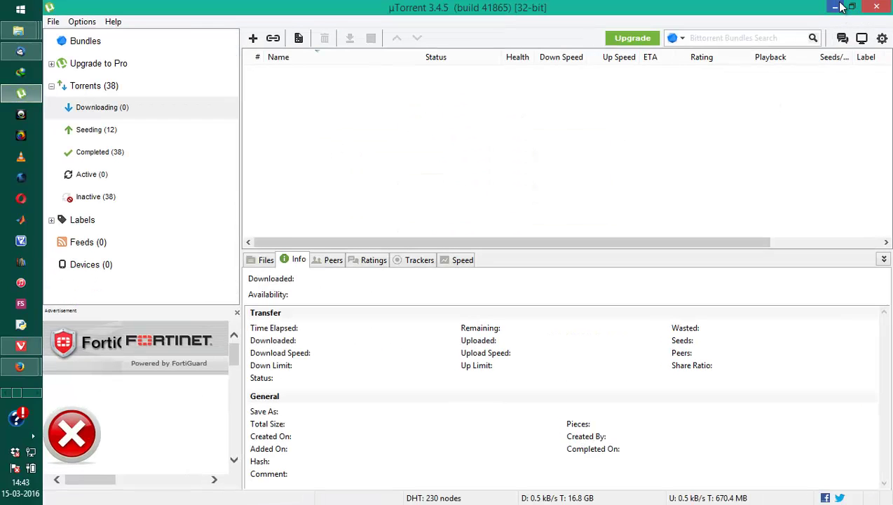
click(840, 7)
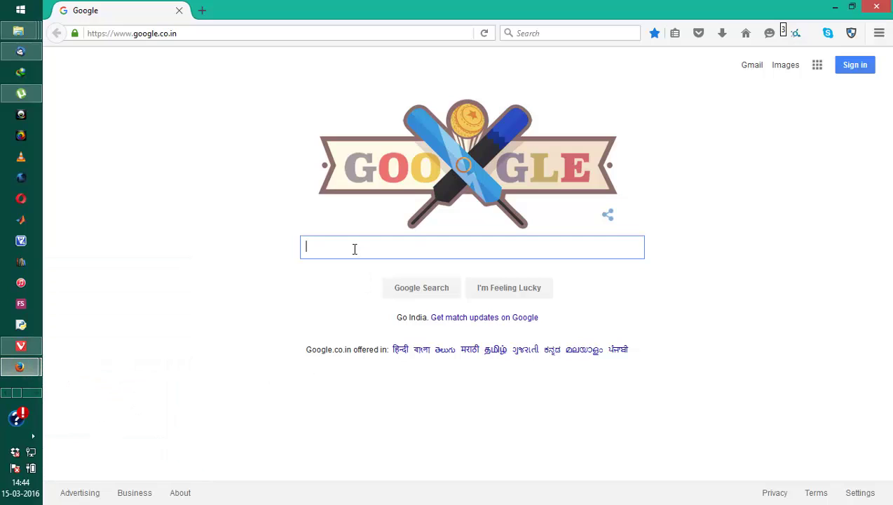
Search Google for kat.cr, open Kickass Torrents and browse its full latest-torrents listing.
text(kat.cr)
key(Return)
click(141, 156)
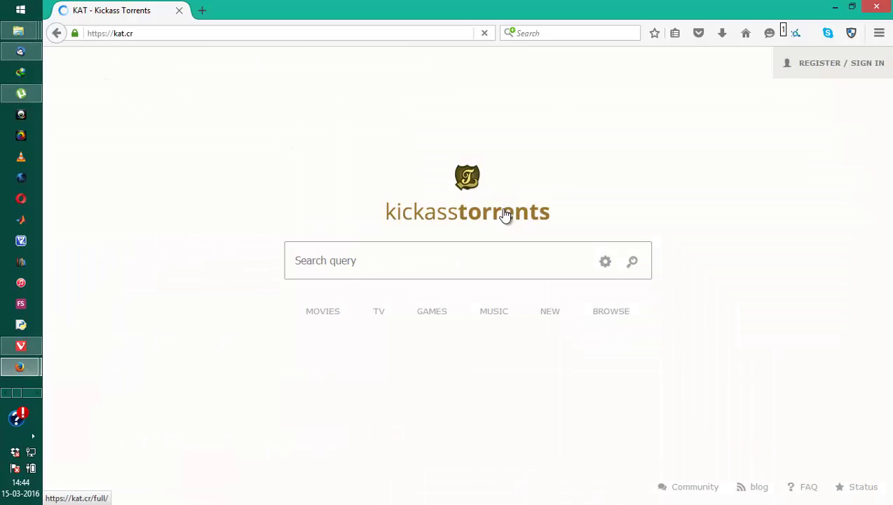
click(459, 223)
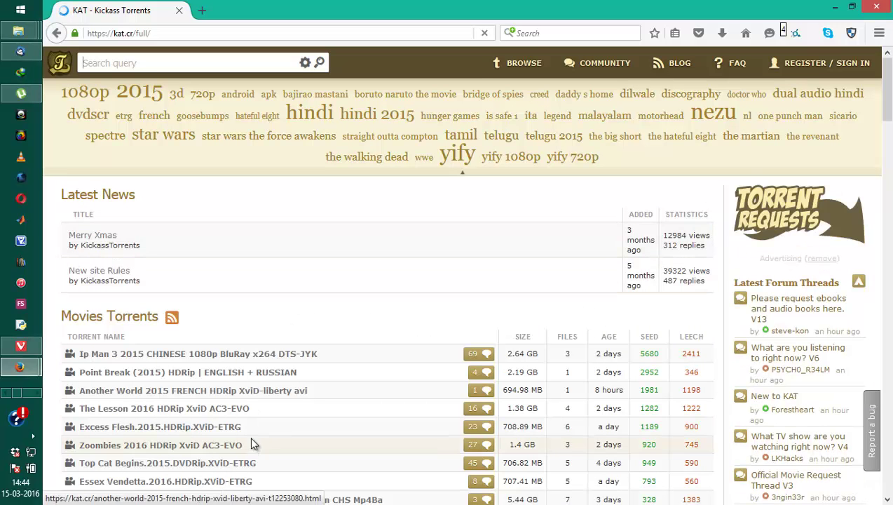
scroll(221, 250, down, 4)
scroll(221, 250, down, 5)
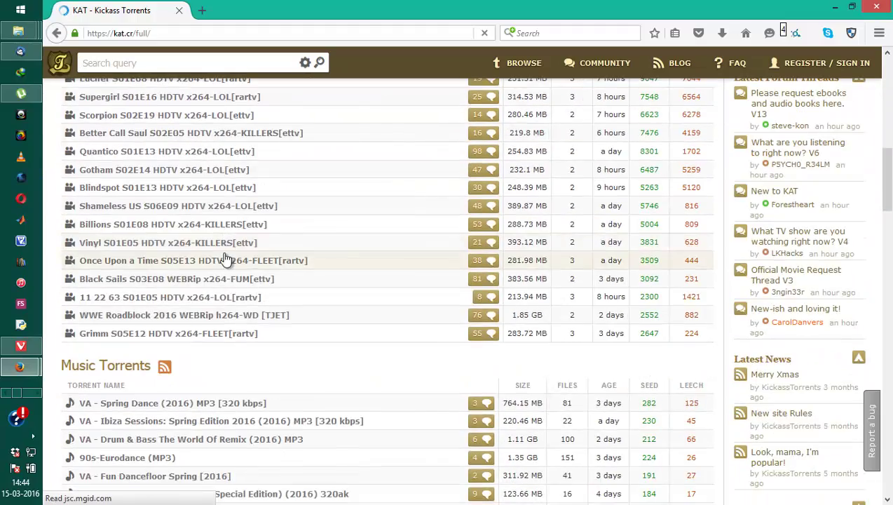
scroll(225, 260, down, 3)
scroll(223, 267, down, 5)
scroll(222, 277, down, 3)
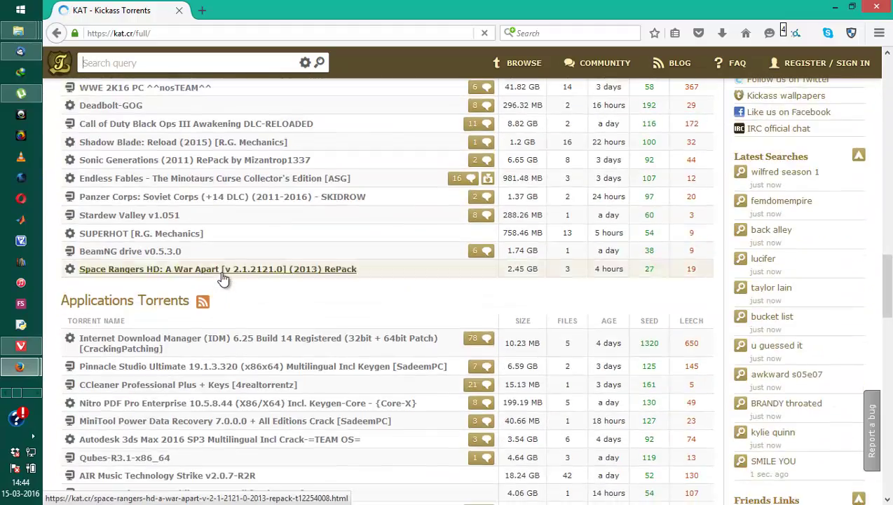
scroll(223, 279, down, 3)
scroll(223, 279, down, 2)
scroll(223, 279, down, 5)
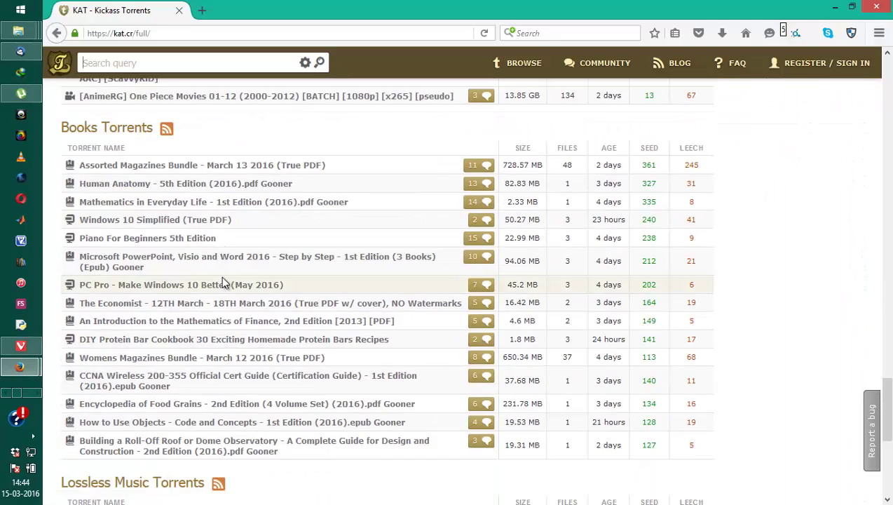
scroll(221, 280, down, 5)
scroll(219, 289, down, 2)
scroll(220, 291, down, 1)
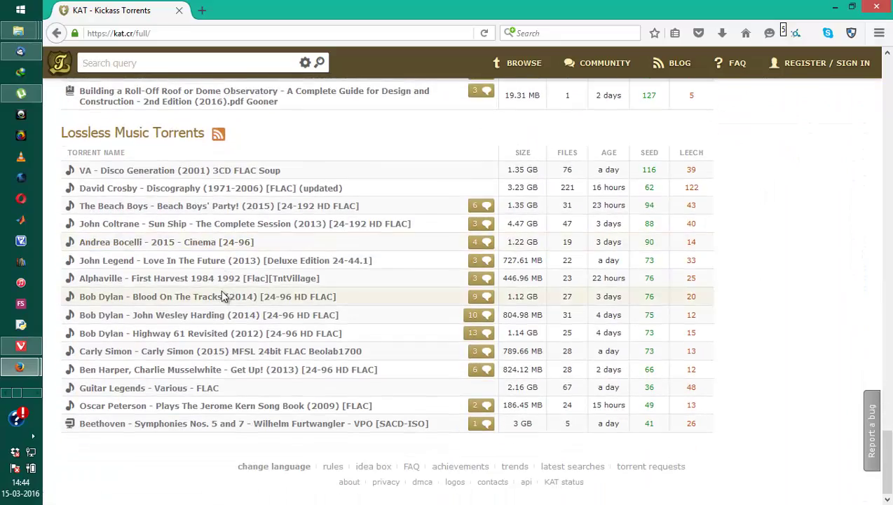
scroll(223, 296, up, 5)
scroll(220, 297, up, 5)
scroll(220, 296, up, 5)
scroll(175, 282, up, 1)
scroll(175, 282, up, 4)
Open the complete Games Torrents list, plus a new tab showing Google.
click(119, 228)
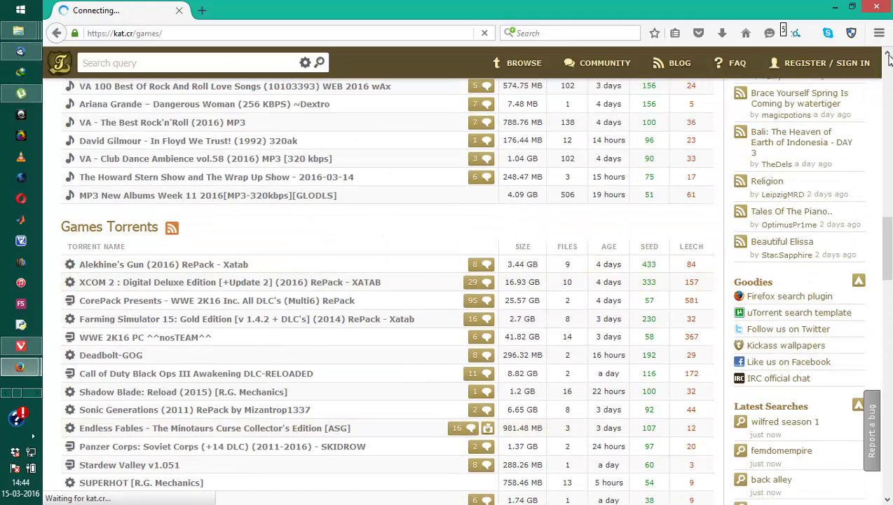
click(204, 12)
click(746, 34)
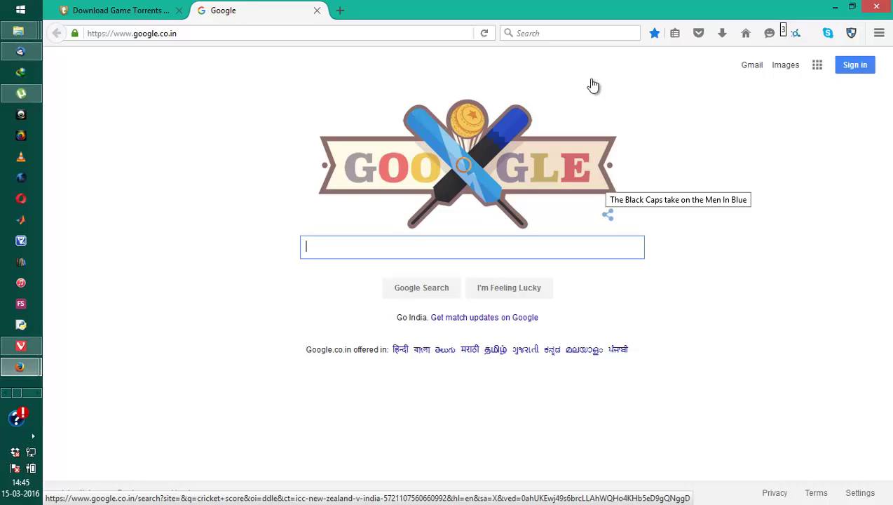
Search Google for hide.me and open the official hide.me VPN site.
text(hide)
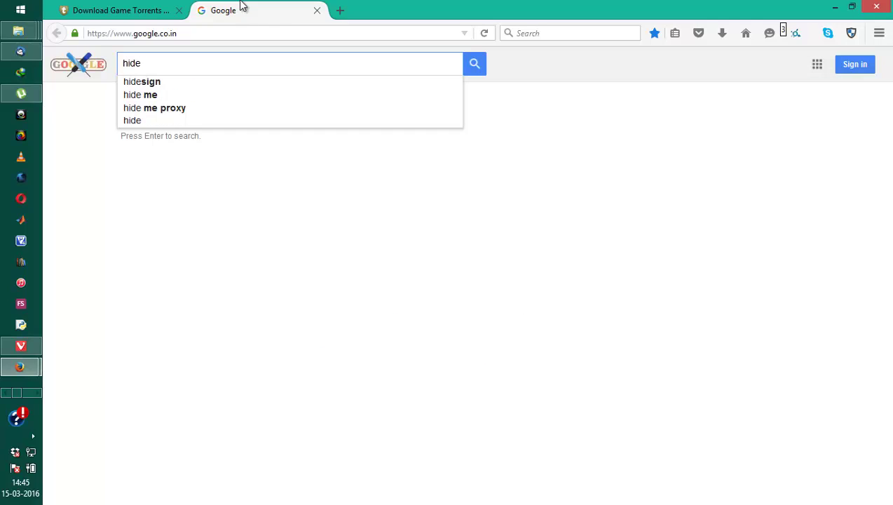
text(.me)
key(Return)
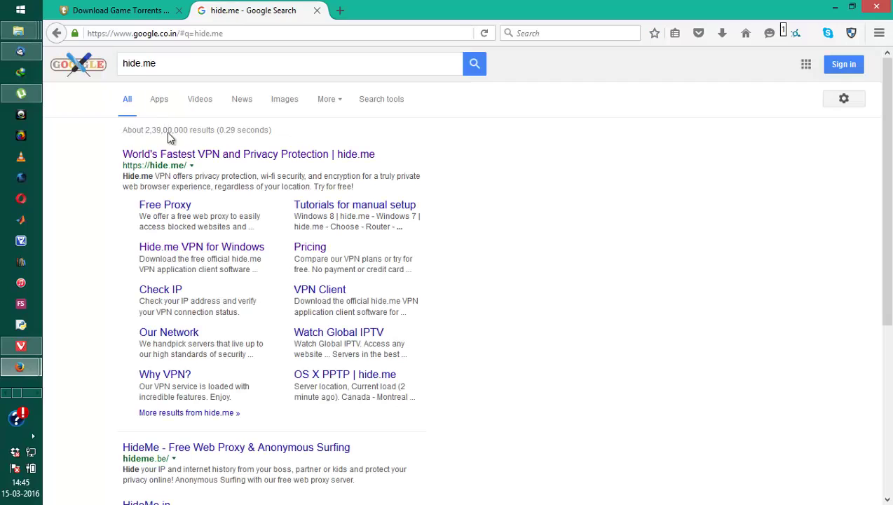
click(181, 159)
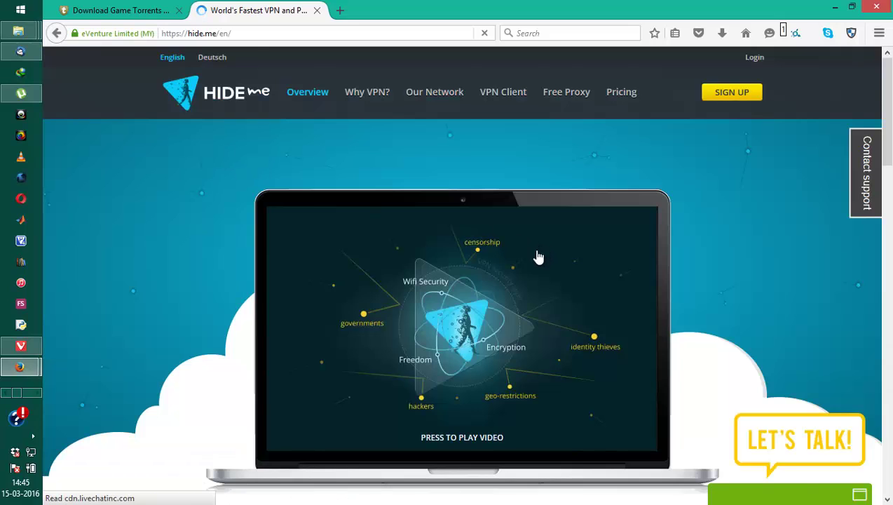
scroll(539, 256, down, 3)
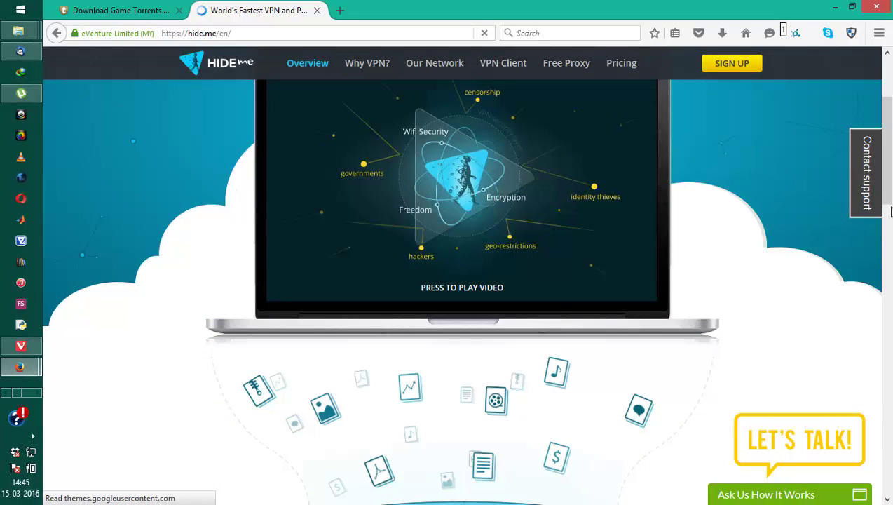
scroll(176, 253, up, 3)
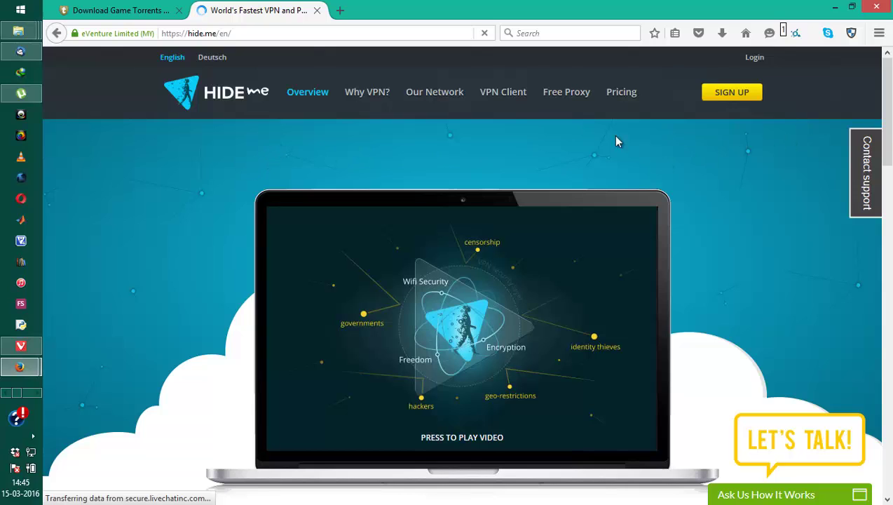
Browse hide.me's VPN pricing plans, then switch back to the Kickass Torrents games tab.
click(622, 91)
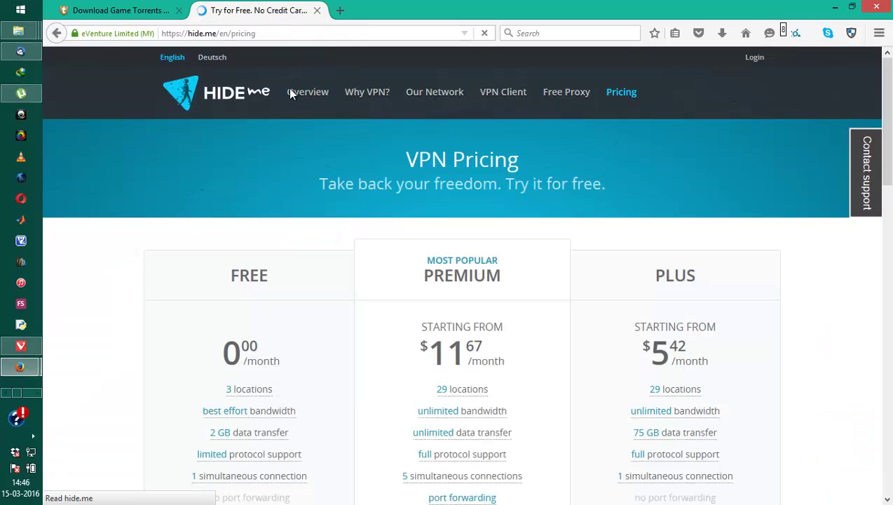
scroll(249, 261, down, 7)
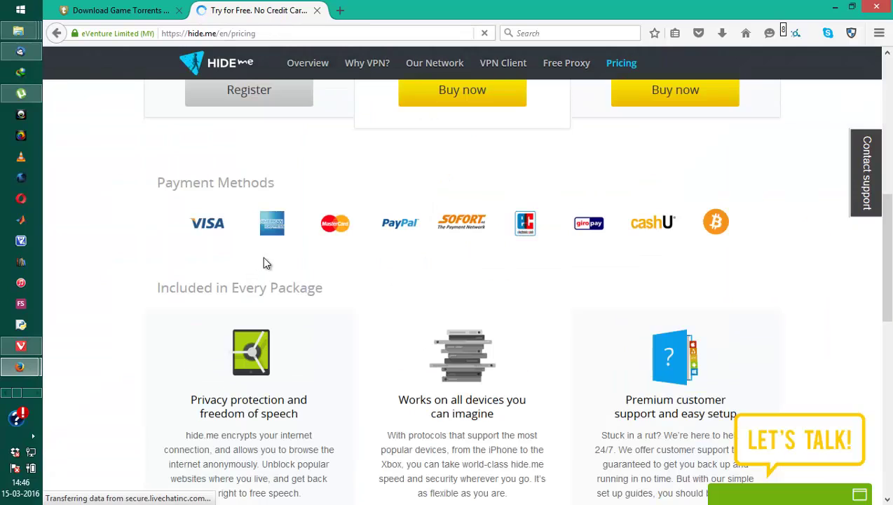
scroll(288, 284, up, 7)
scroll(321, 336, down, 3)
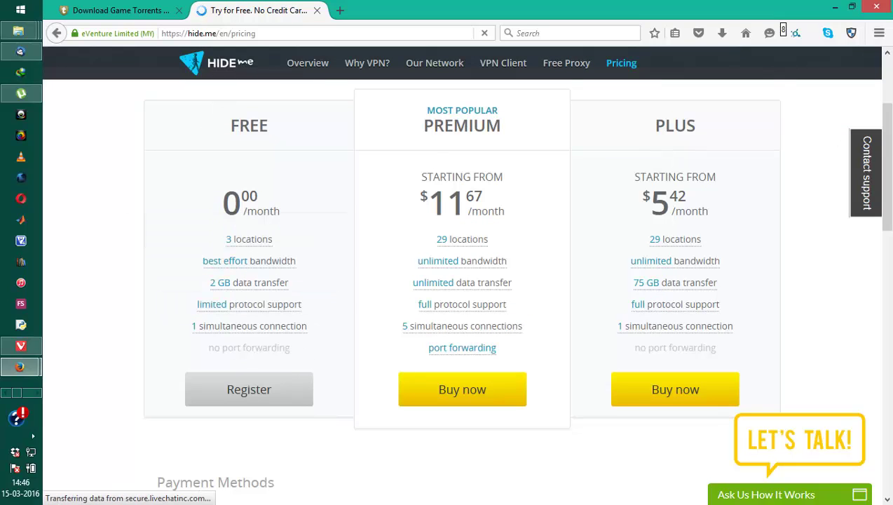
click(122, 8)
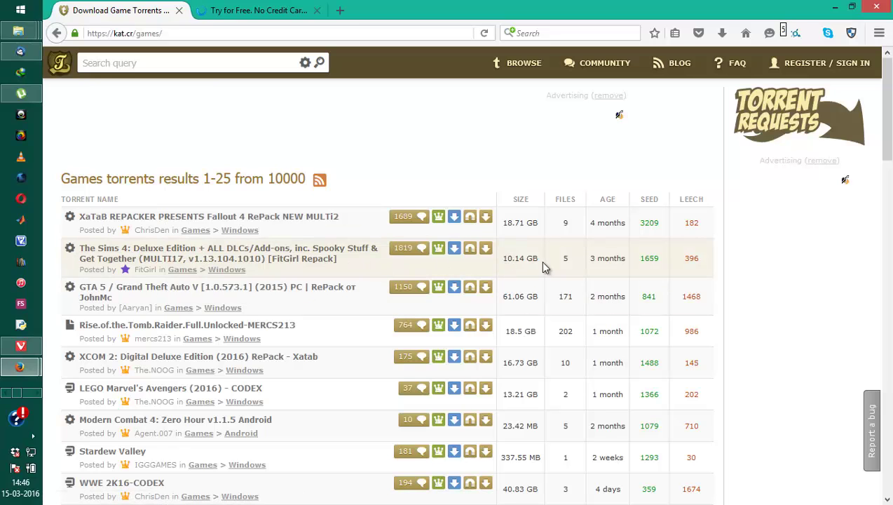
Open The Sims 4 Deluxe Edition torrent page and look over its details.
click(114, 257)
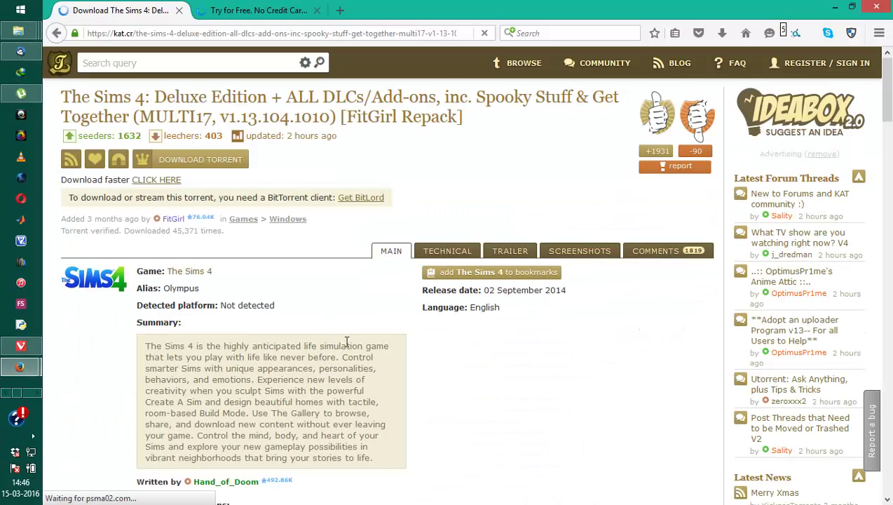
scroll(336, 343, down, 1)
scroll(346, 357, down, 3)
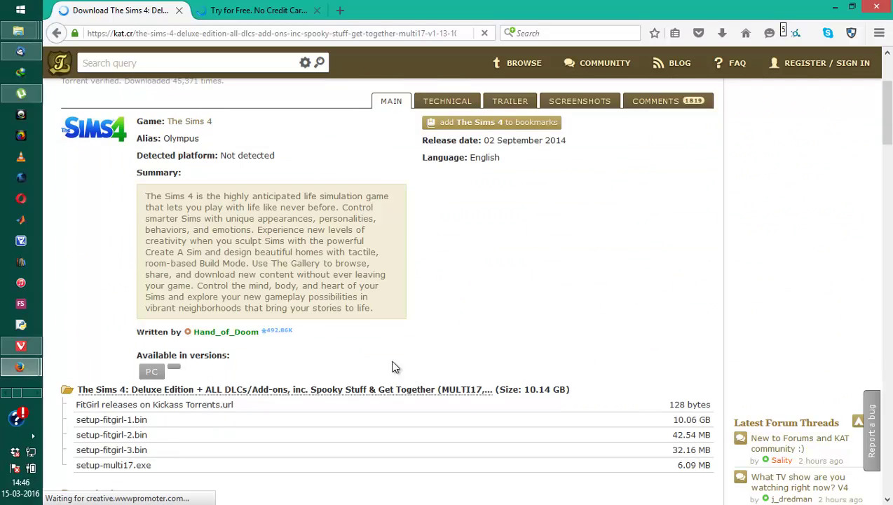
scroll(315, 325, up, 4)
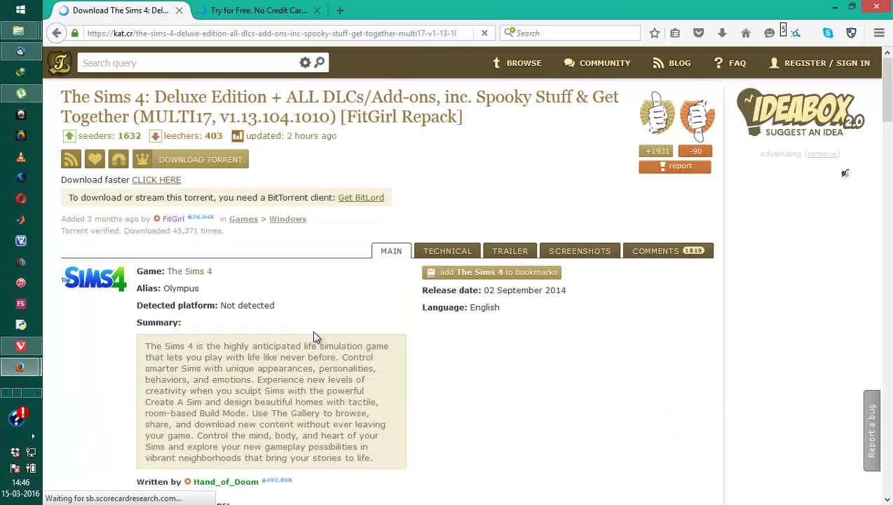
scroll(209, 132, down, 3)
scroll(189, 127, up, 3)
Save the Sims 4 FitGirl Repack torrent file and confirm it in the Downloads list.
click(195, 163)
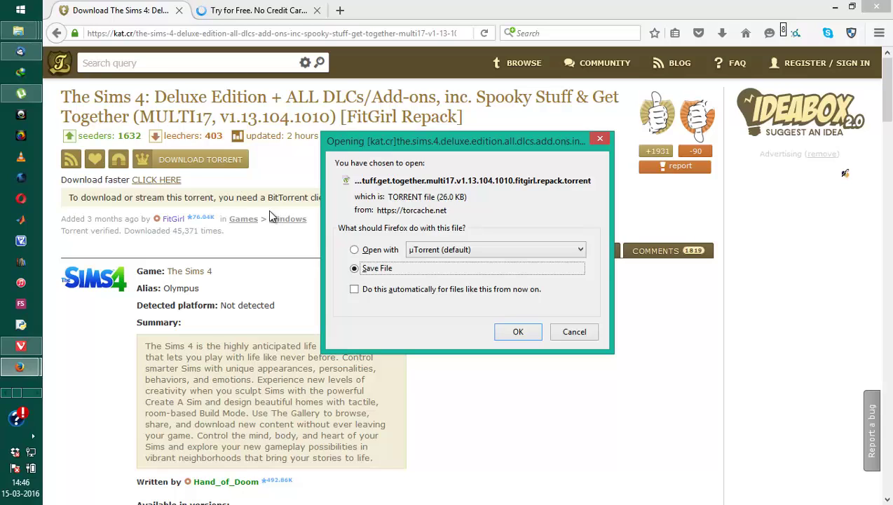
click(514, 333)
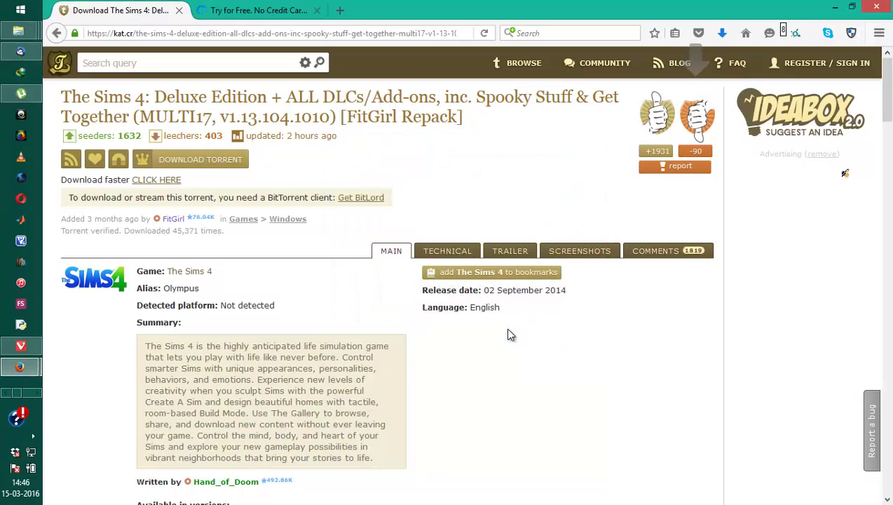
click(723, 33)
click(608, 84)
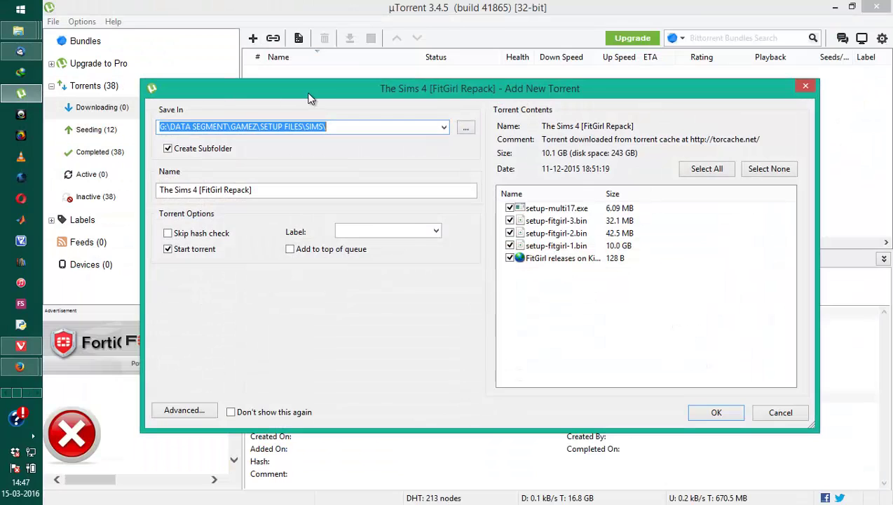
Add the Sims 4 FitGirl Repack torrent, keeping the G:\SETUP FILES\SIMS save path.
mouse_move(311, 98)
mouse_down()
mouse_move(345, 86)
mouse_move(289, 79)
mouse_up()
click(694, 395)
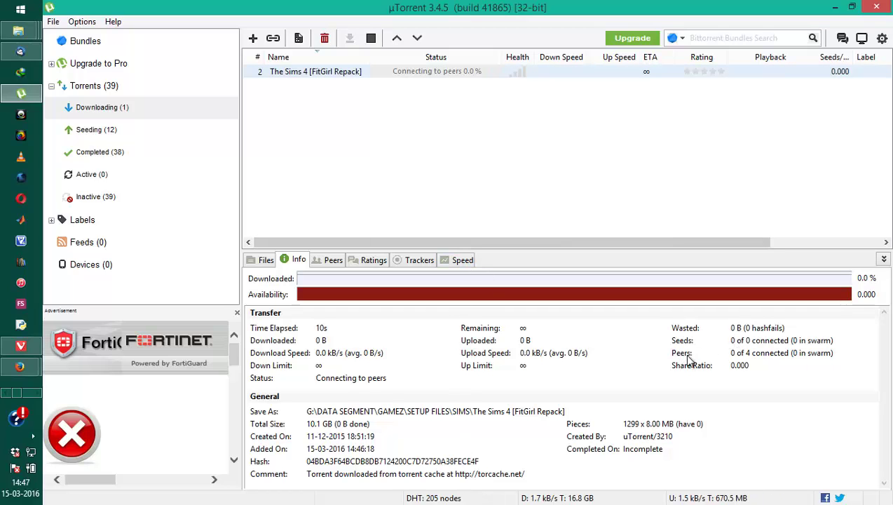
click(93, 21)
click(106, 51)
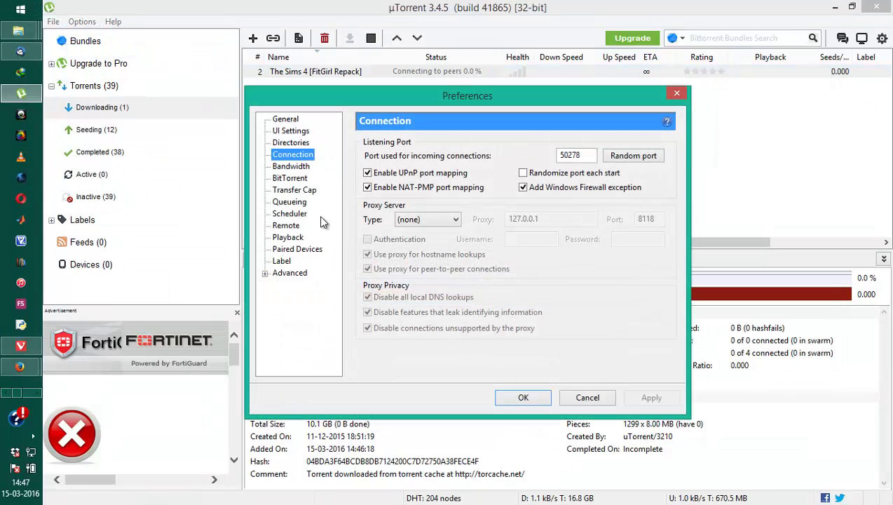
click(290, 178)
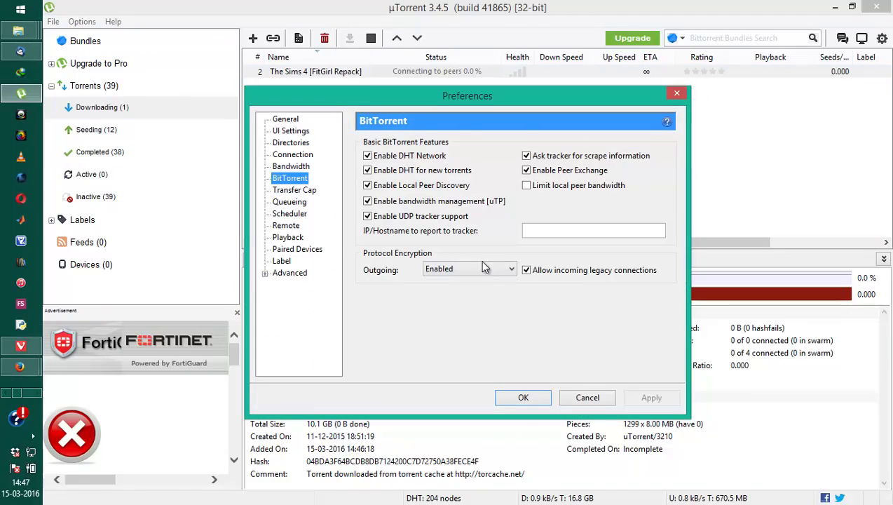
drag(435, 95, 379, 86)
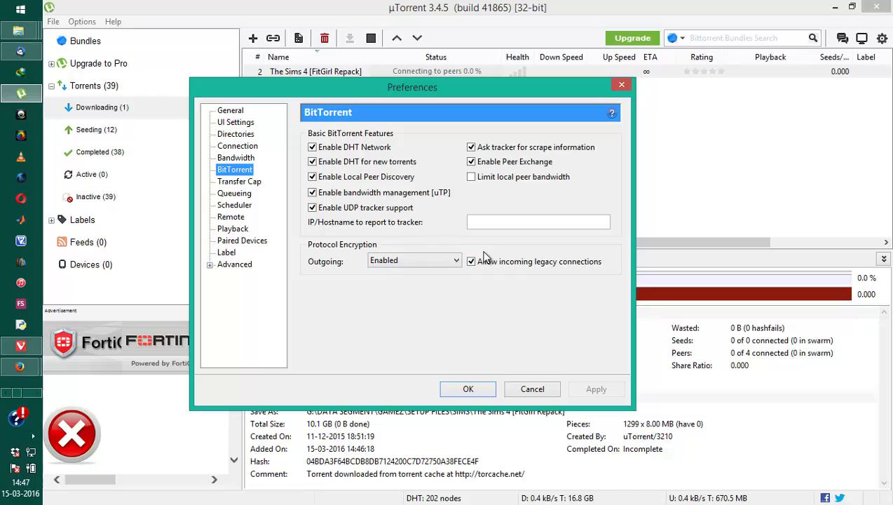
click(239, 146)
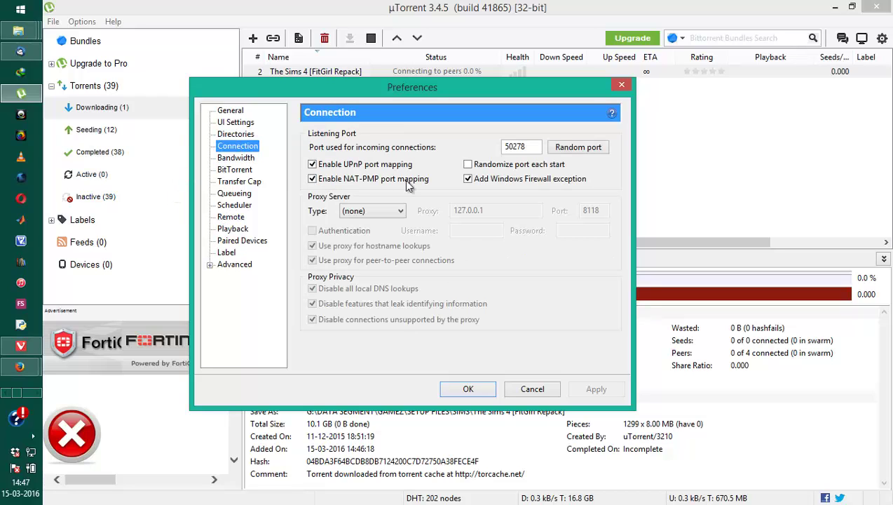
click(471, 390)
click(354, 128)
click(360, 75)
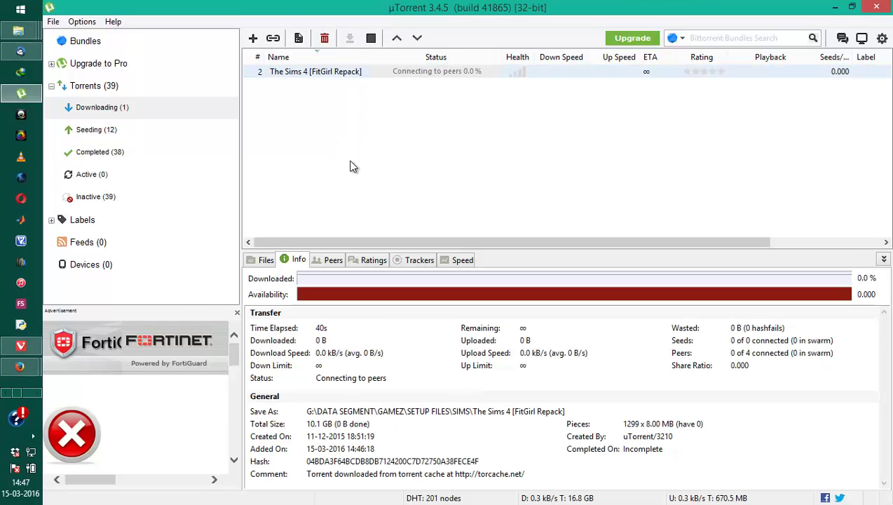
Open hide.me VPN from the system tray, connect it, and hide its window.
click(32, 436)
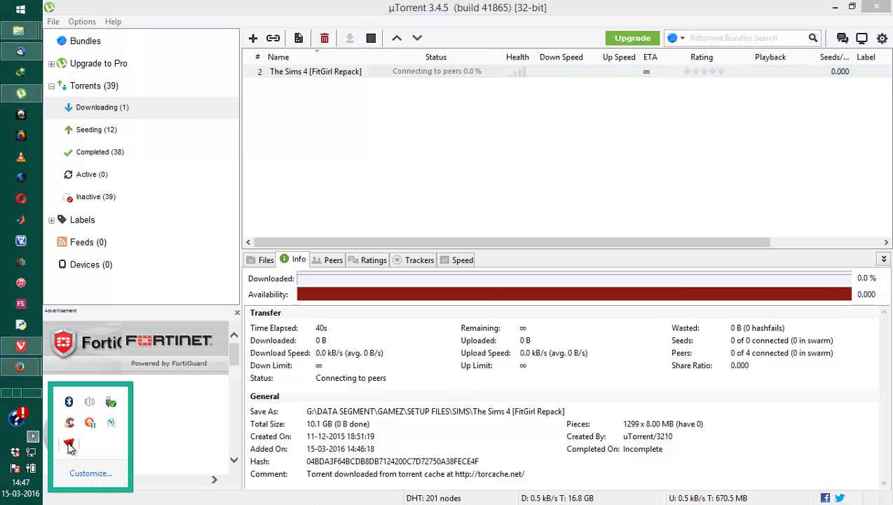
right_click(69, 446)
click(113, 403)
drag(432, 65, 455, 75)
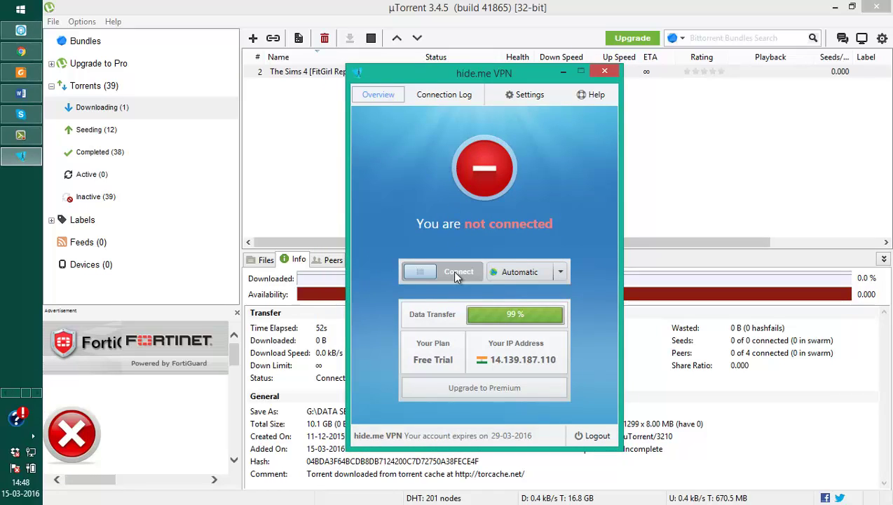
click(421, 272)
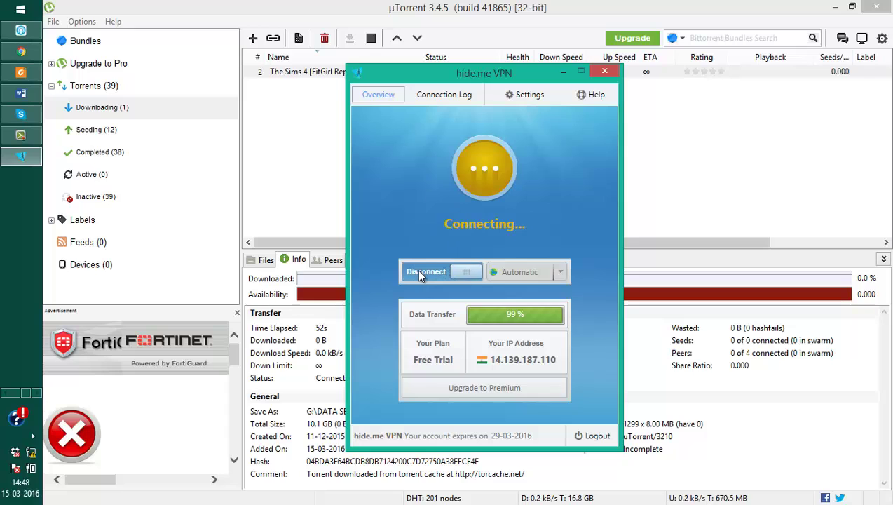
click(314, 120)
Update the Sims 4 torrent's tracker, then disconnect hide.me VPN and hide its window.
right_click(450, 71)
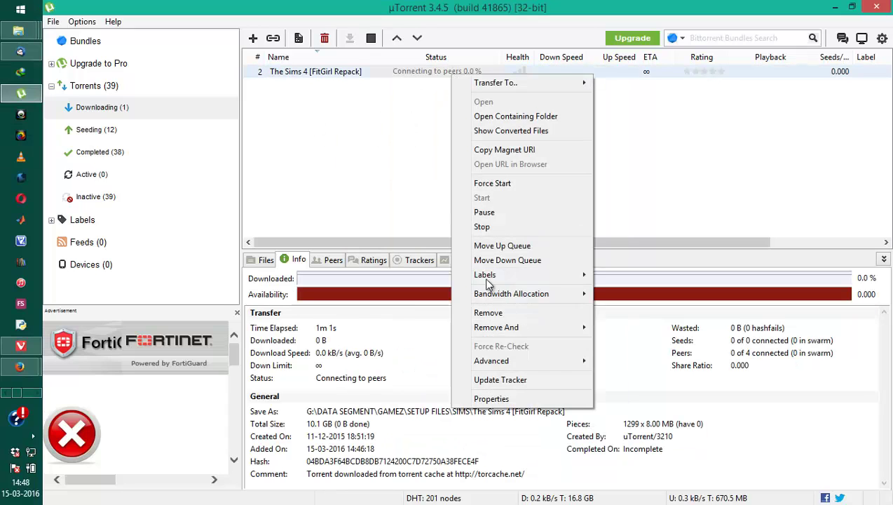
click(504, 379)
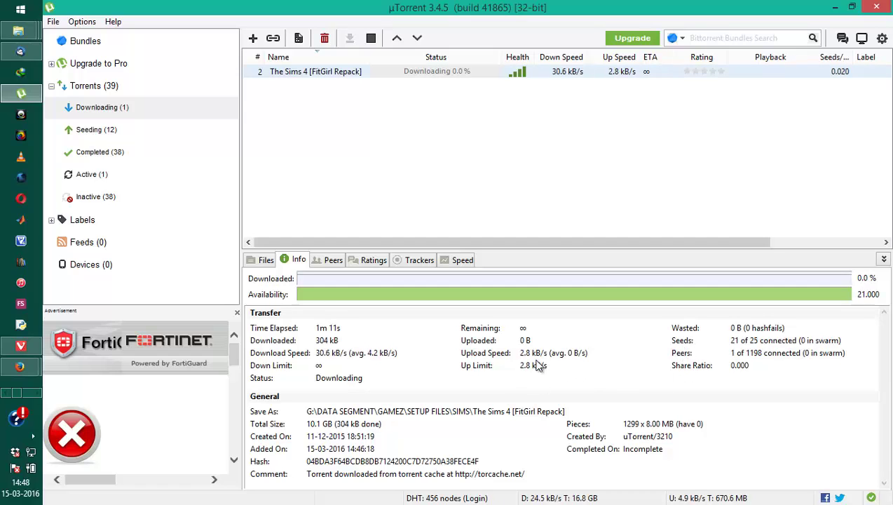
click(32, 438)
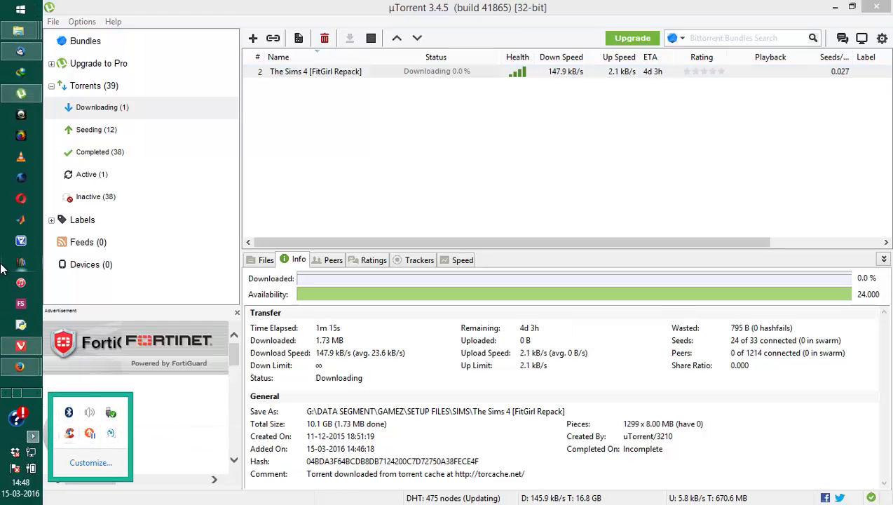
click(111, 433)
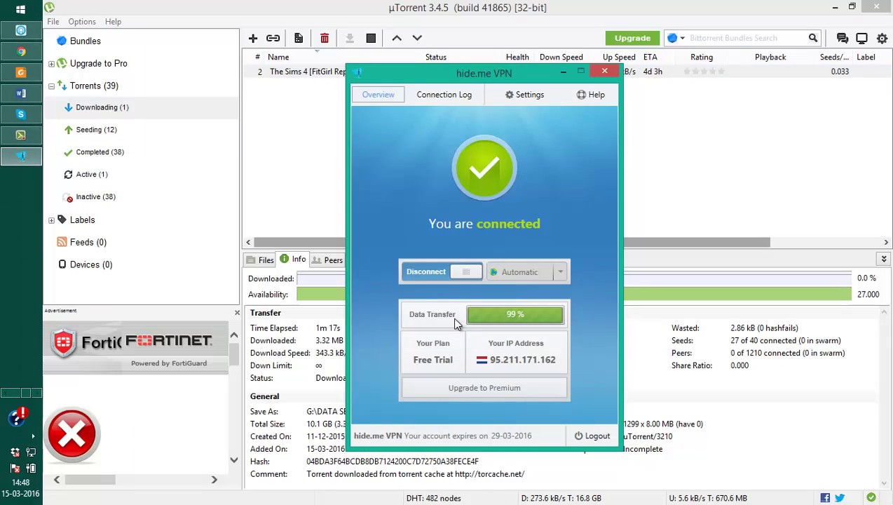
click(462, 267)
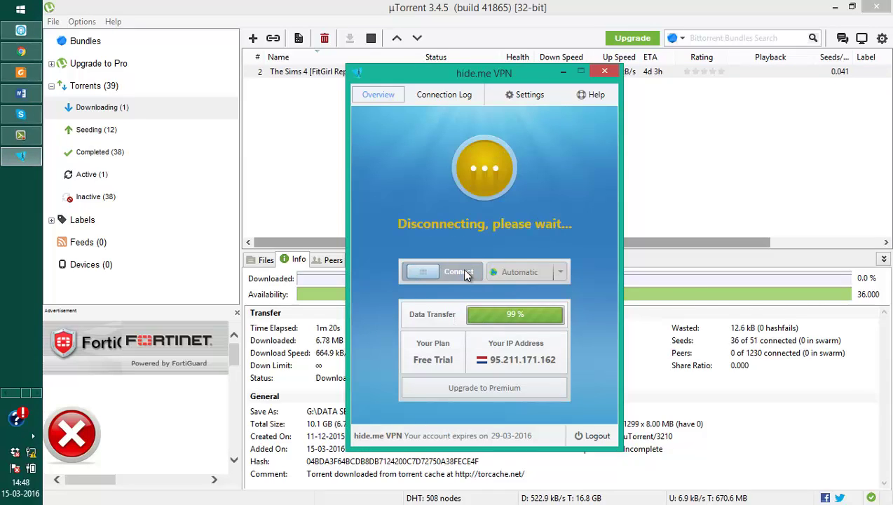
click(563, 75)
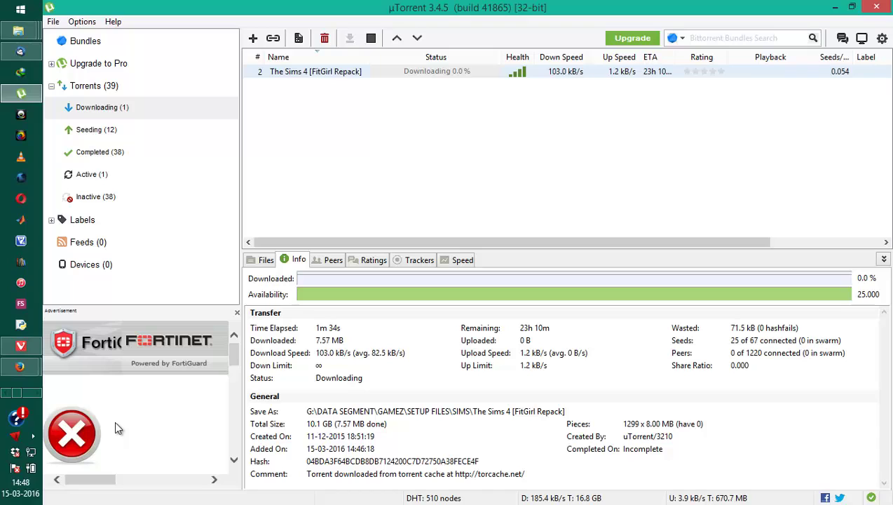
Select the Sims 4 torrent, check its context menu, and watch it download near 7 MB/s.
click(446, 119)
click(438, 70)
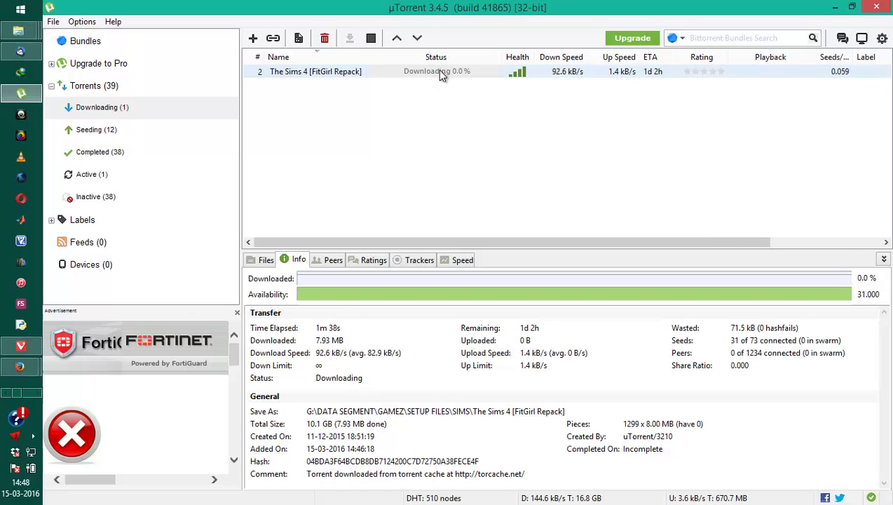
right_click(439, 71)
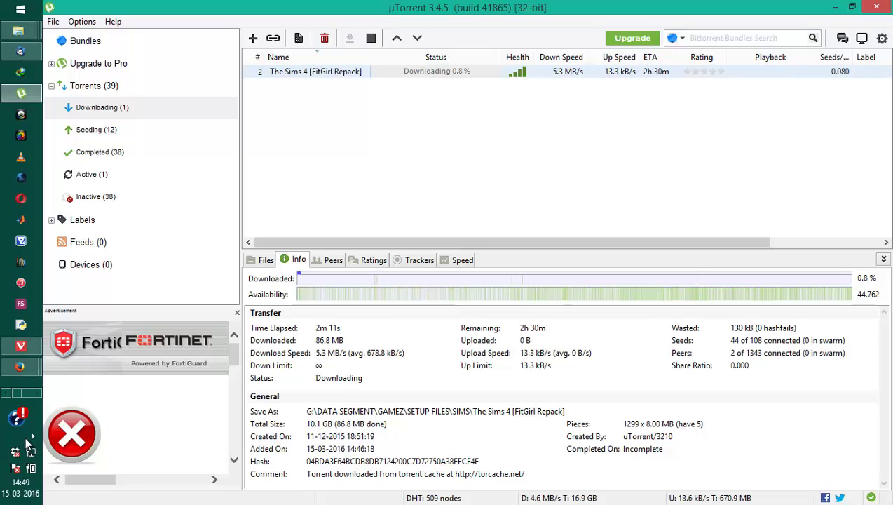
click(32, 436)
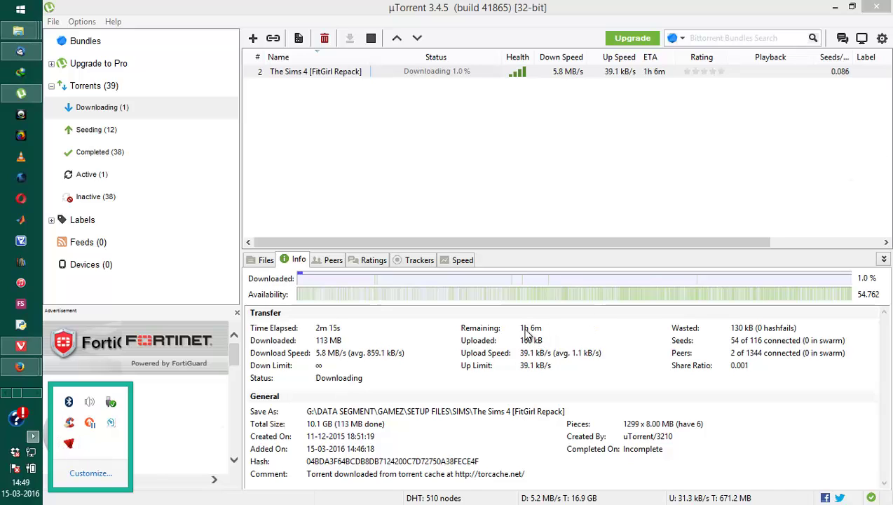
click(501, 189)
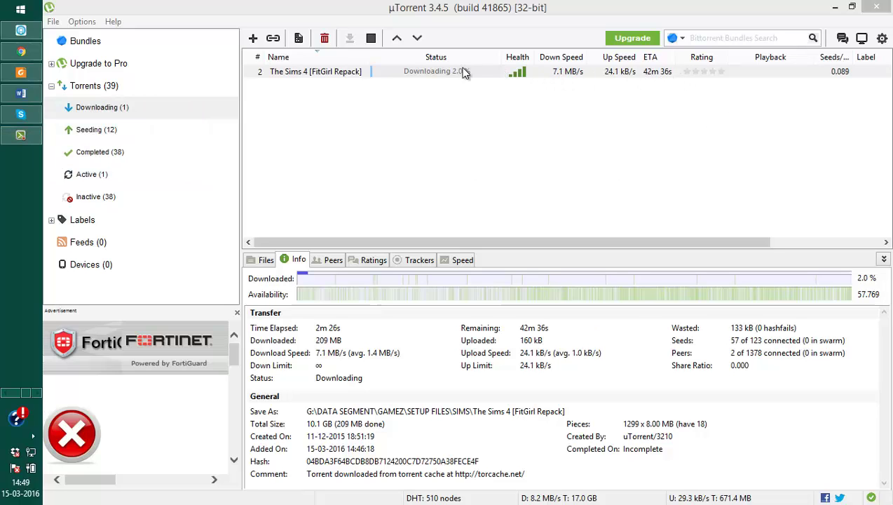
mouse_move(21, 135)
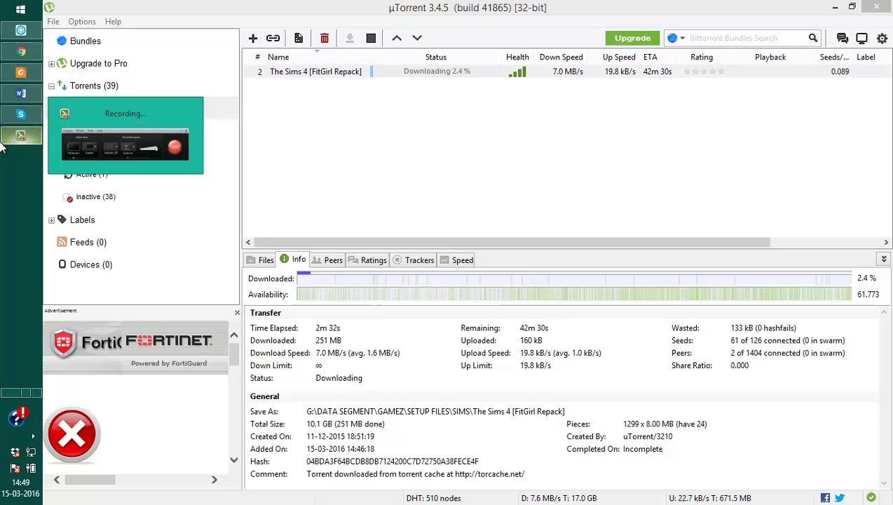
Show the Camtasia Recorder window from the taskbar over the µTorrent list.
click(6, 136)
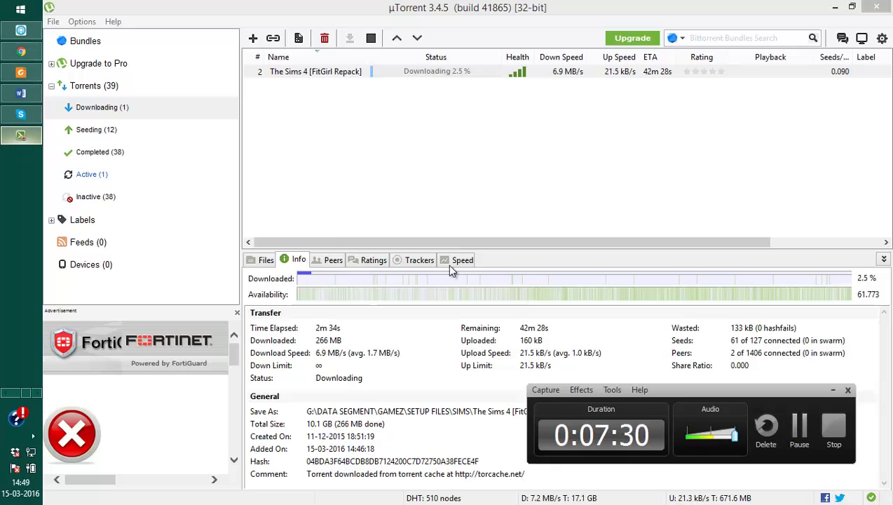